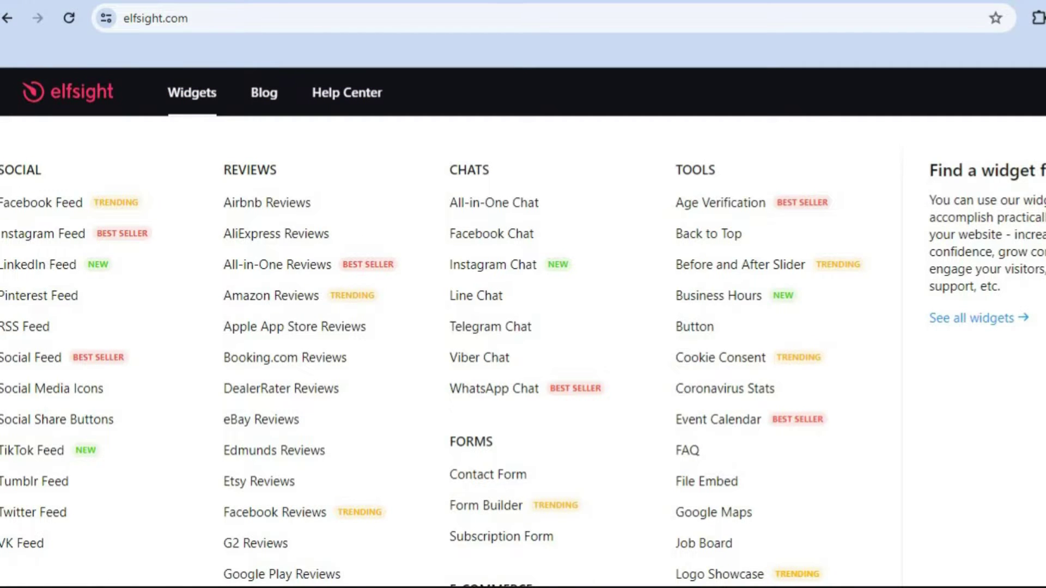
- Scroll the Elfsight widgets catalogue down to the E-Commerce section listing Click to Call
scroll(523, 354, "down", 1)
scroll(523, 354, "down", 3)
scroll(523, 354, "down", 1)
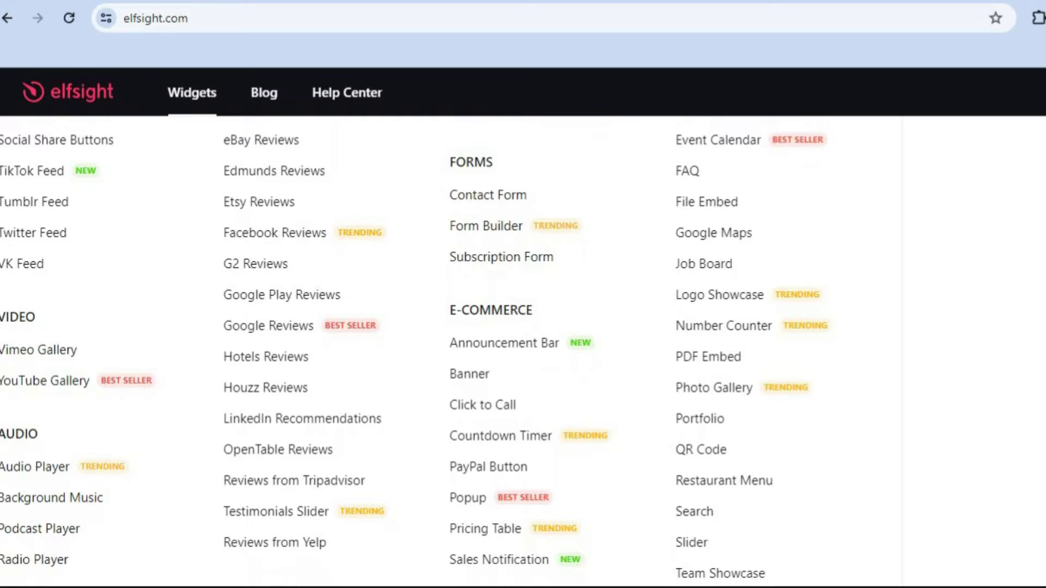
- Go to the Click to Call widget page and scroll to its template editor
left_click(470, 408)
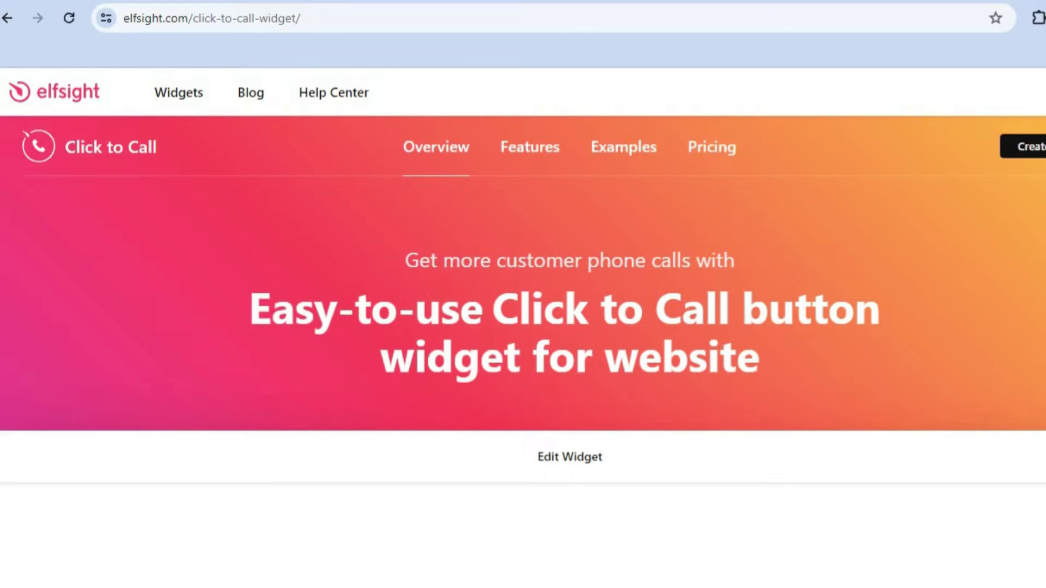
scroll(523, 327, "down", 3)
scroll(523, 327, "down", 1)
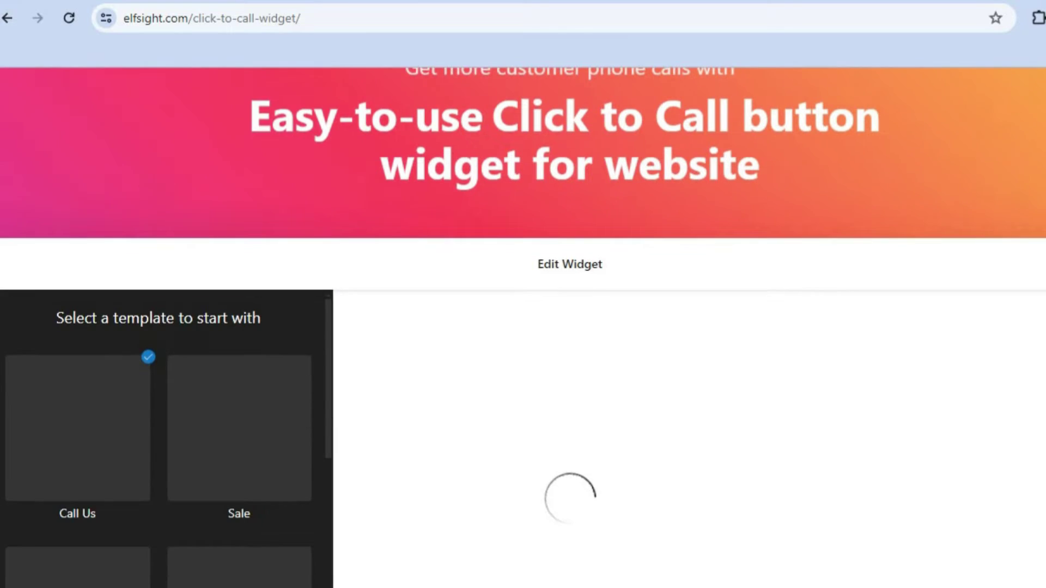
scroll(523, 327, "down", 1)
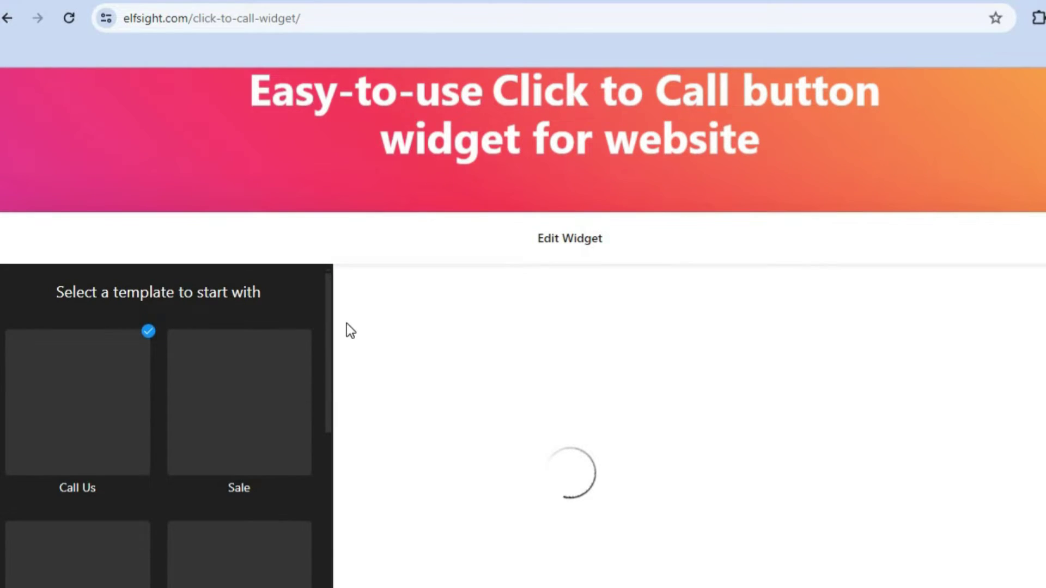
scroll(347, 323, "down", 6)
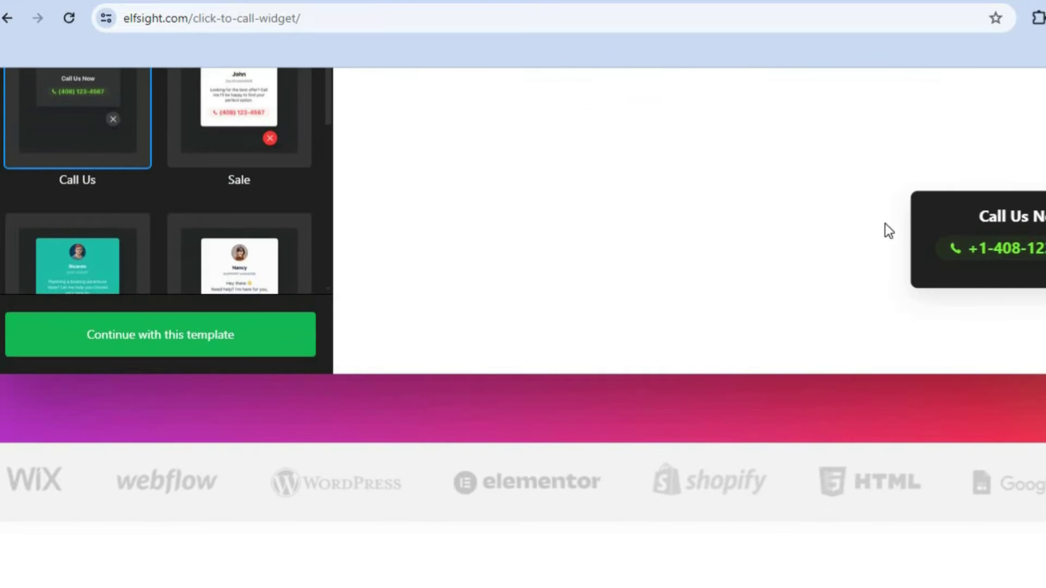
scroll(888, 231, "up", 3)
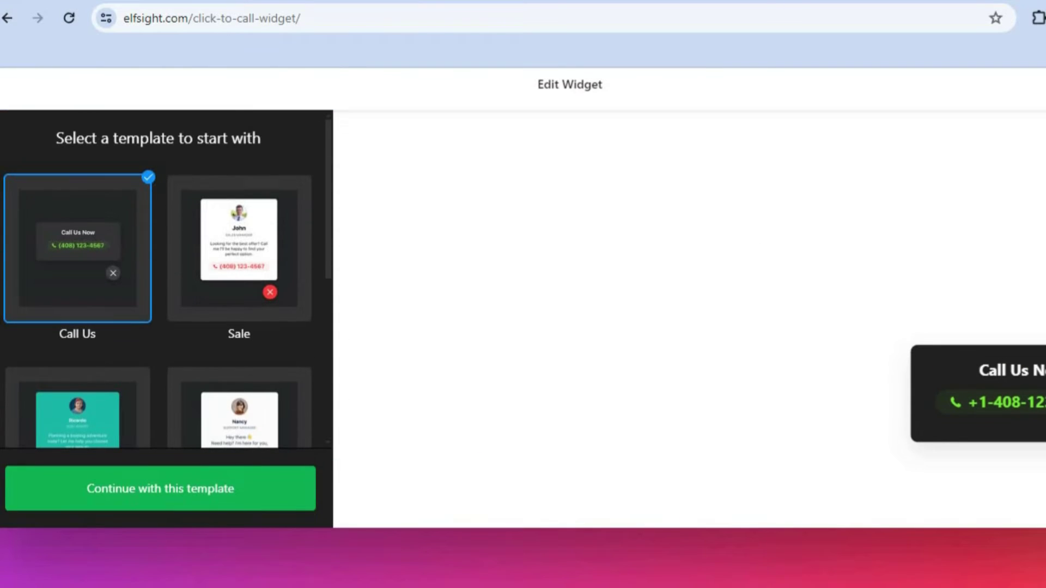
- Preview the Sale and Floating Call Button templates, then choose Call Us
left_click(265, 236)
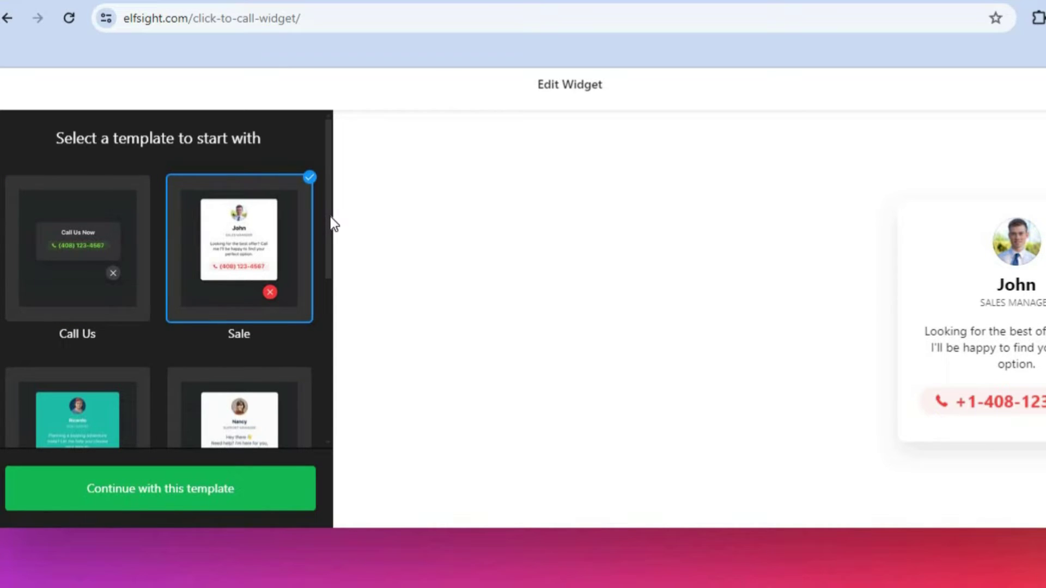
left_click_drag(330, 217, 319, 371)
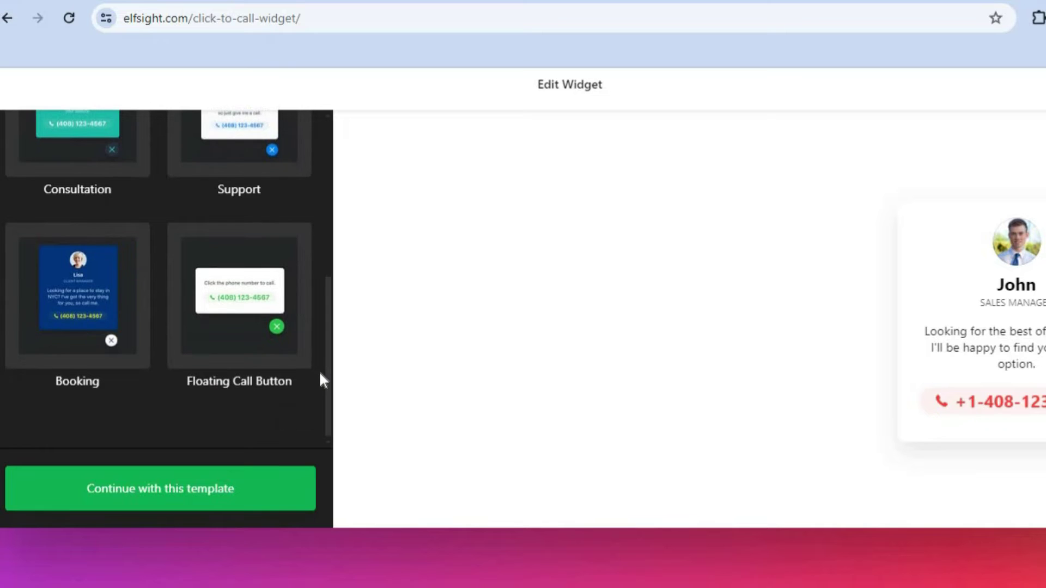
left_click(236, 309)
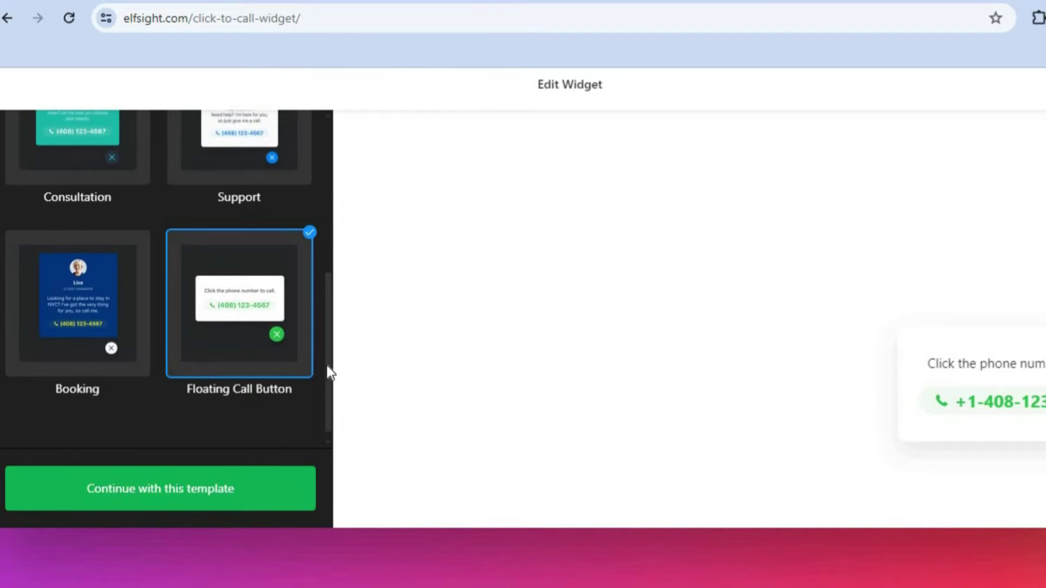
left_click_drag(329, 370, 329, 187)
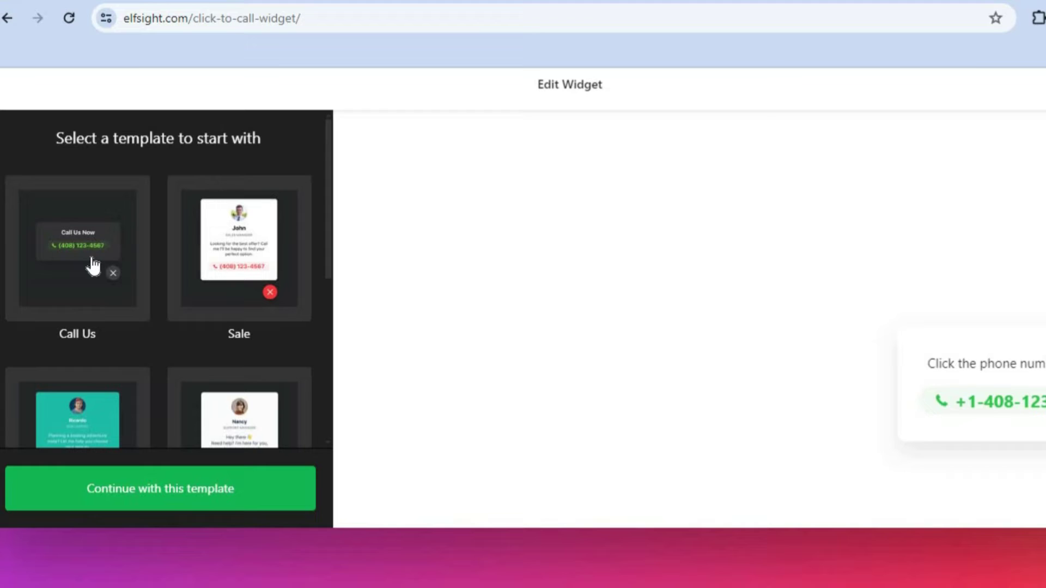
left_click(94, 266)
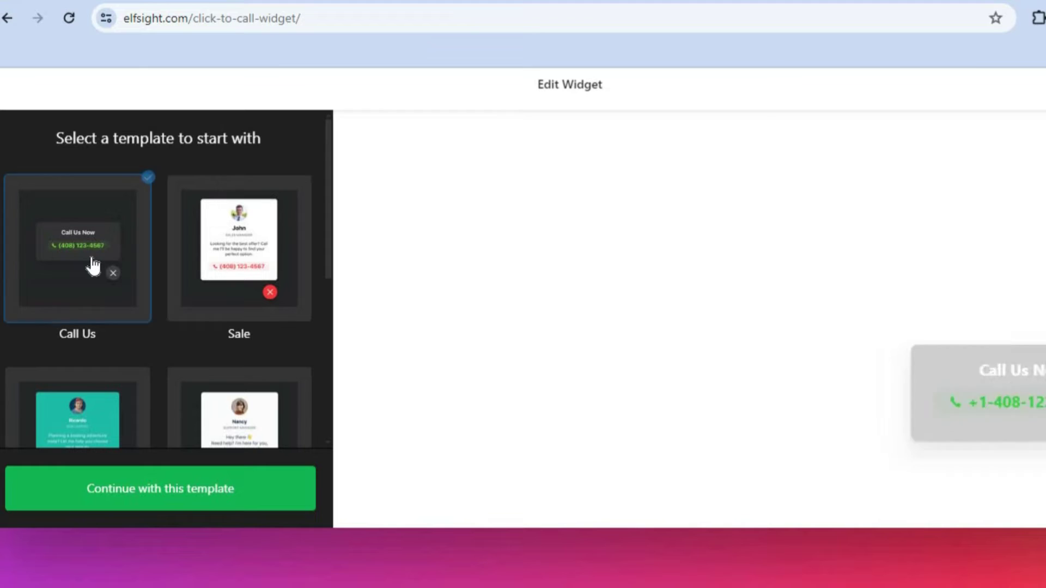
- Continue with the Call Us template and review the Button and Call Window content panels
left_click(137, 493)
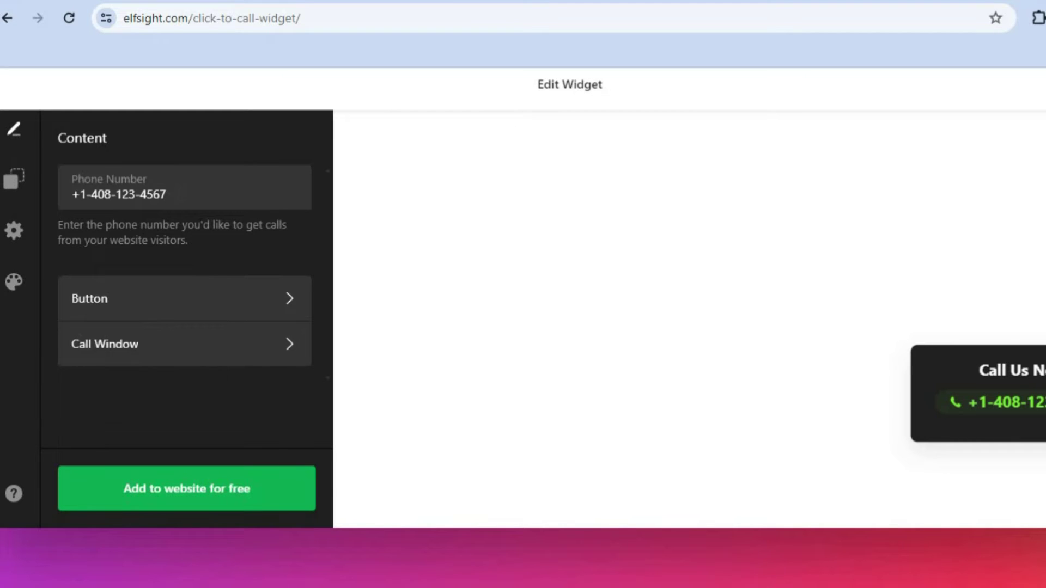
left_click(244, 304)
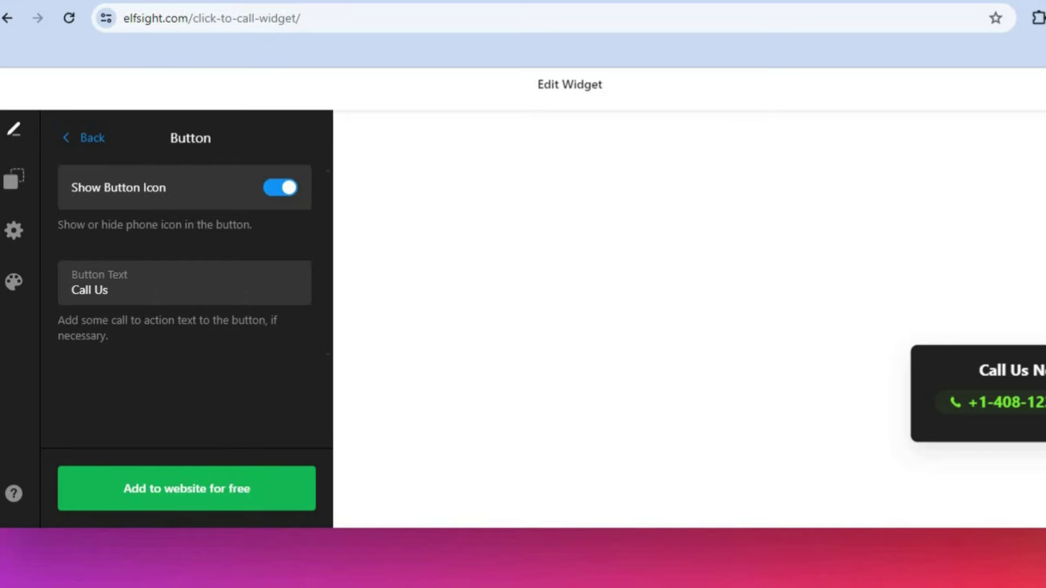
left_click(77, 137)
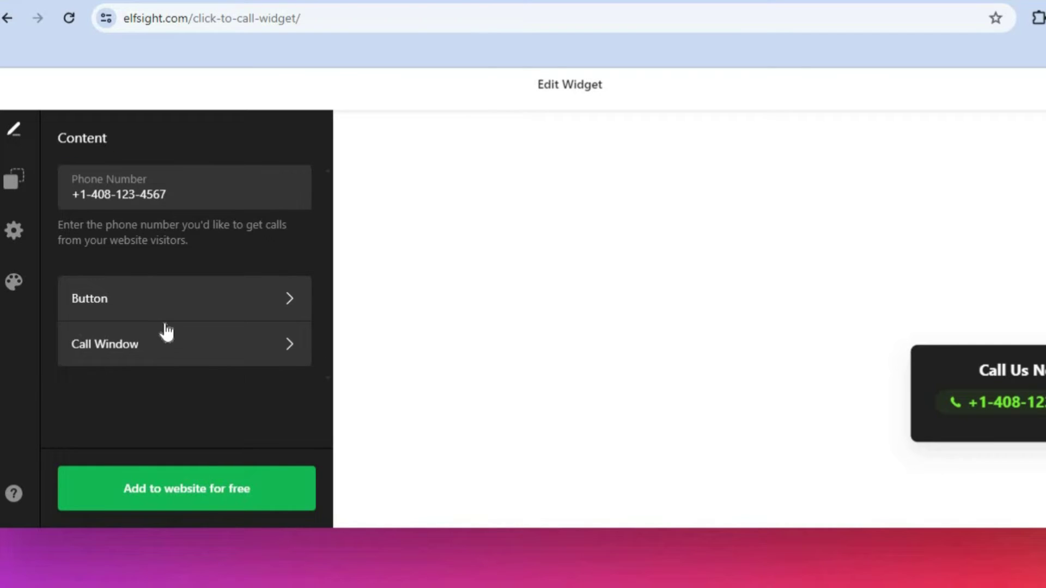
left_click(163, 346)
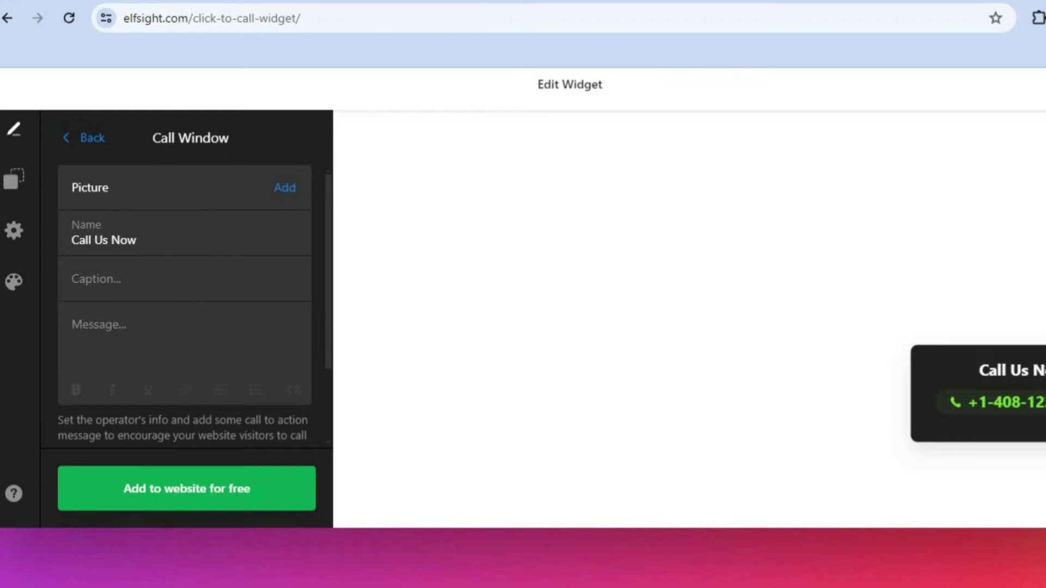
left_click(68, 141)
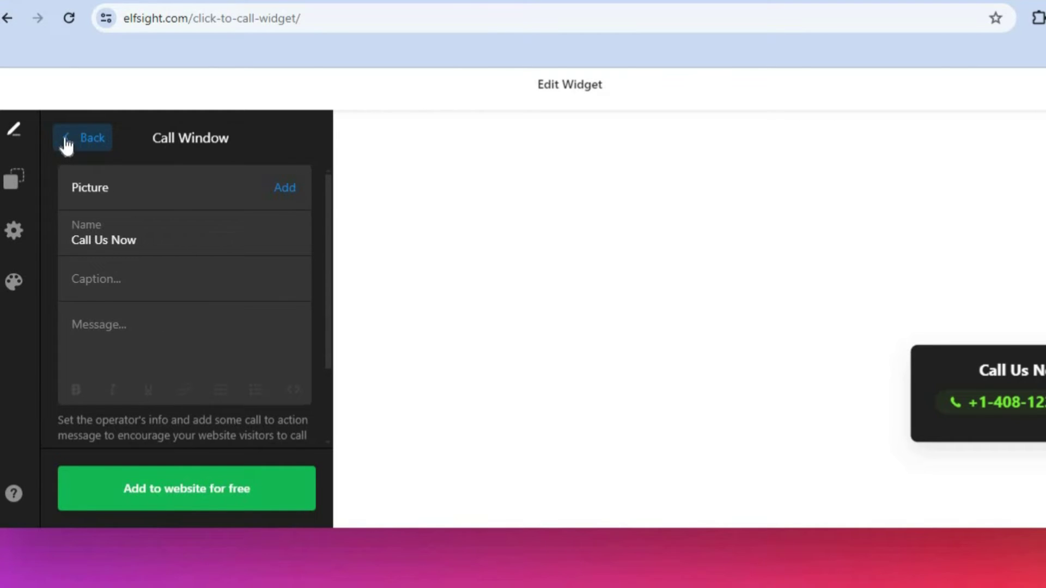
left_click(28, 246)
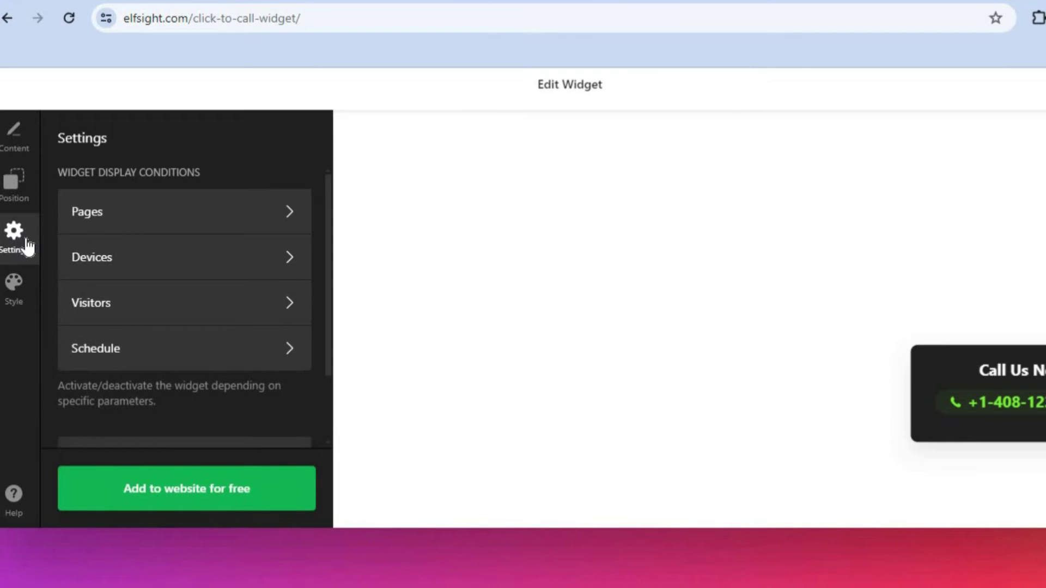
left_click(159, 222)
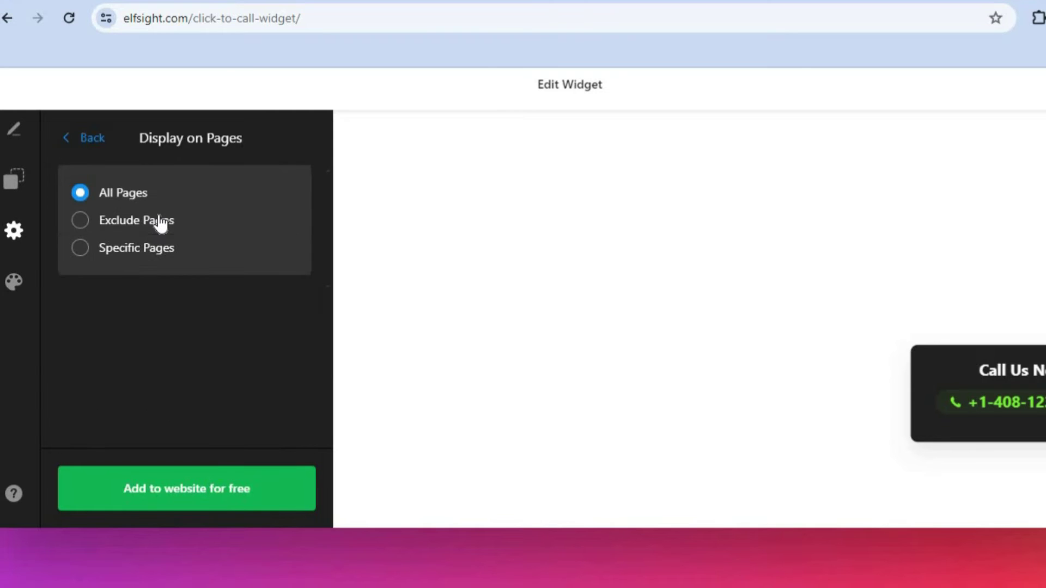
left_click(83, 137)
left_click(135, 259)
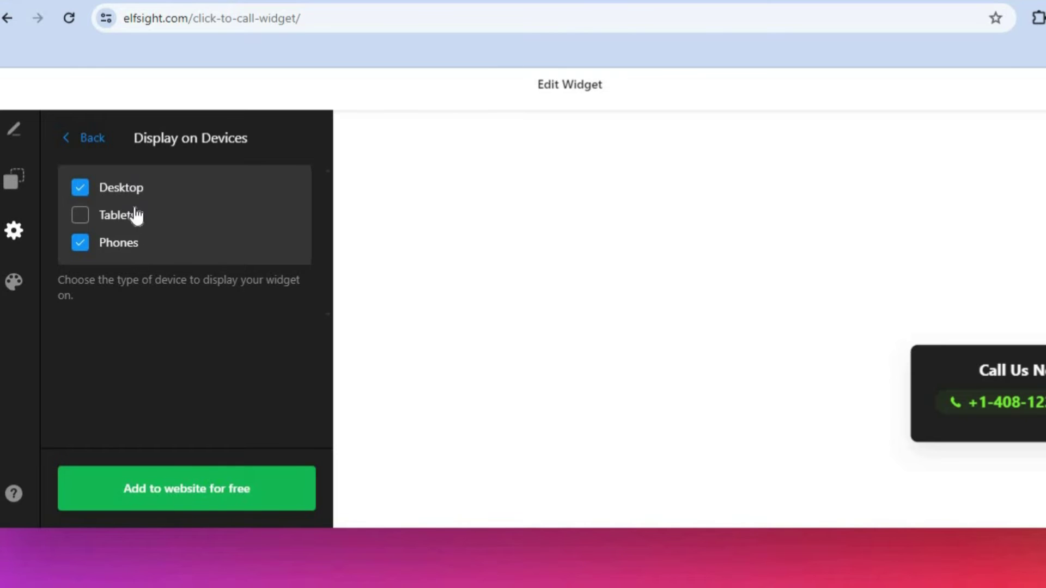
left_click(83, 140)
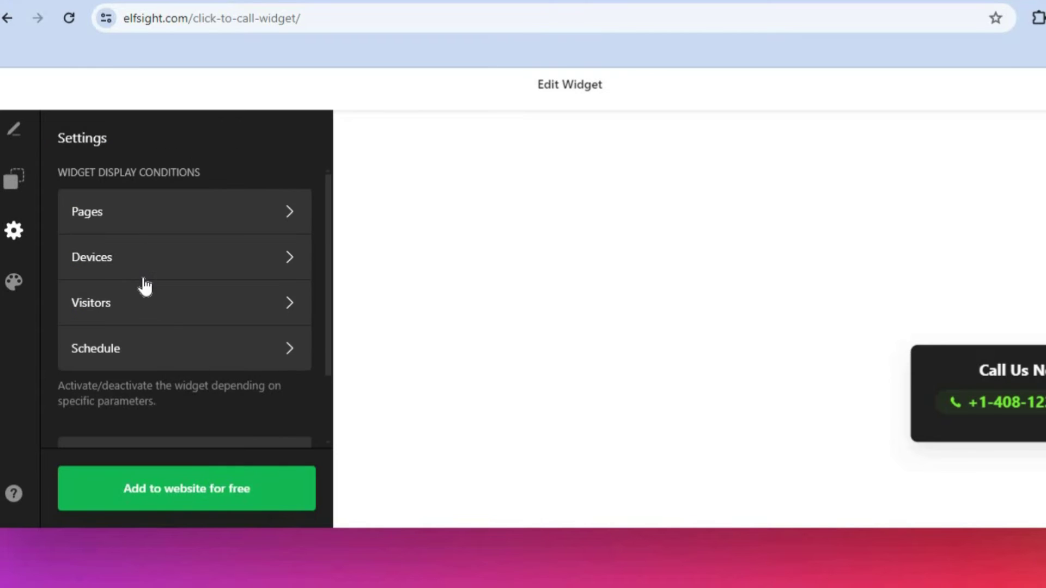
left_click(119, 350)
left_click(83, 136)
- Add the Click to Call widget to the website, publish it on the Free plan, and copy the embed code
left_click(200, 487)
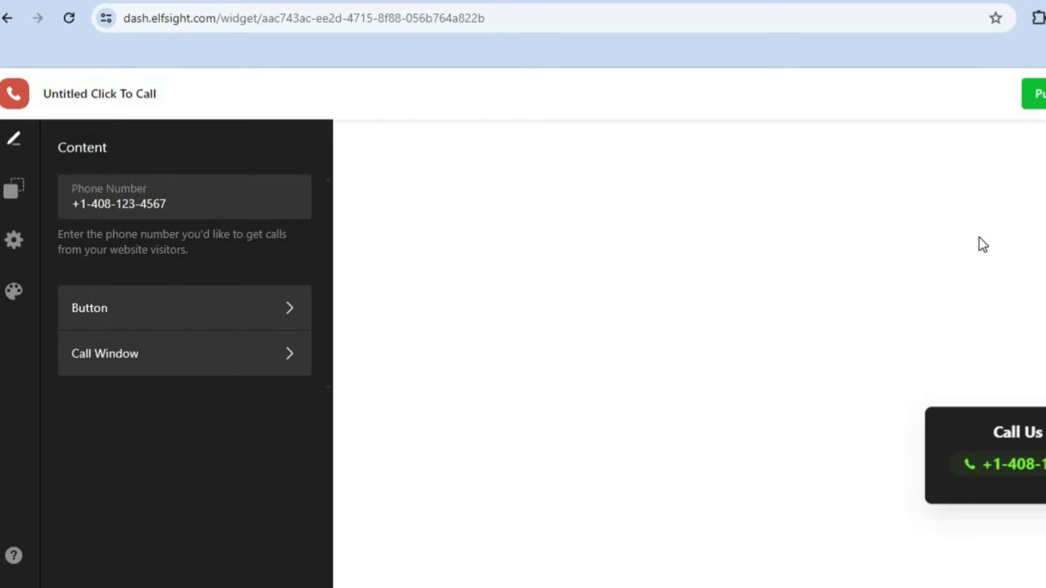
left_click(1040, 96)
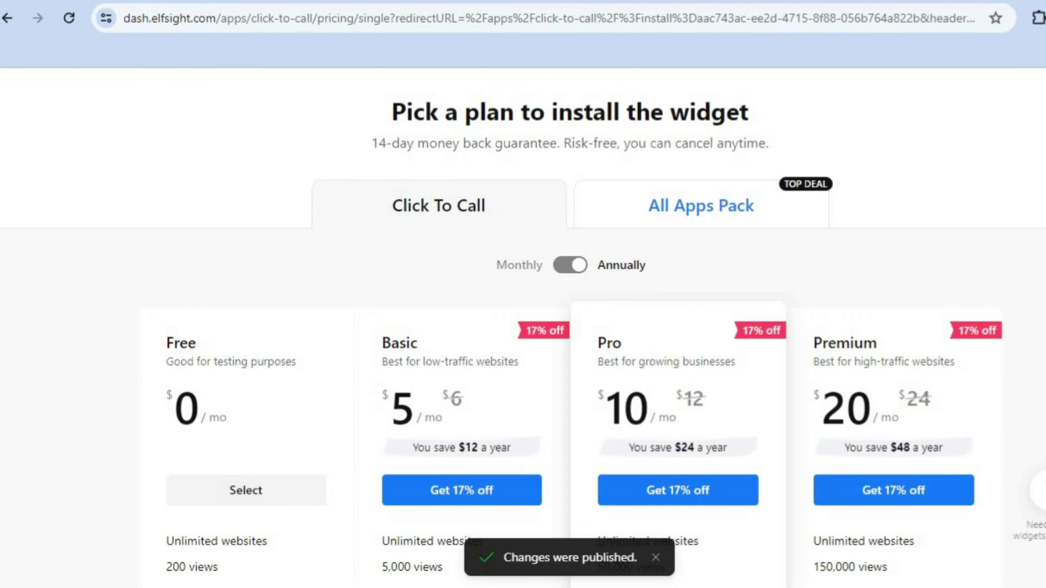
left_click(197, 490)
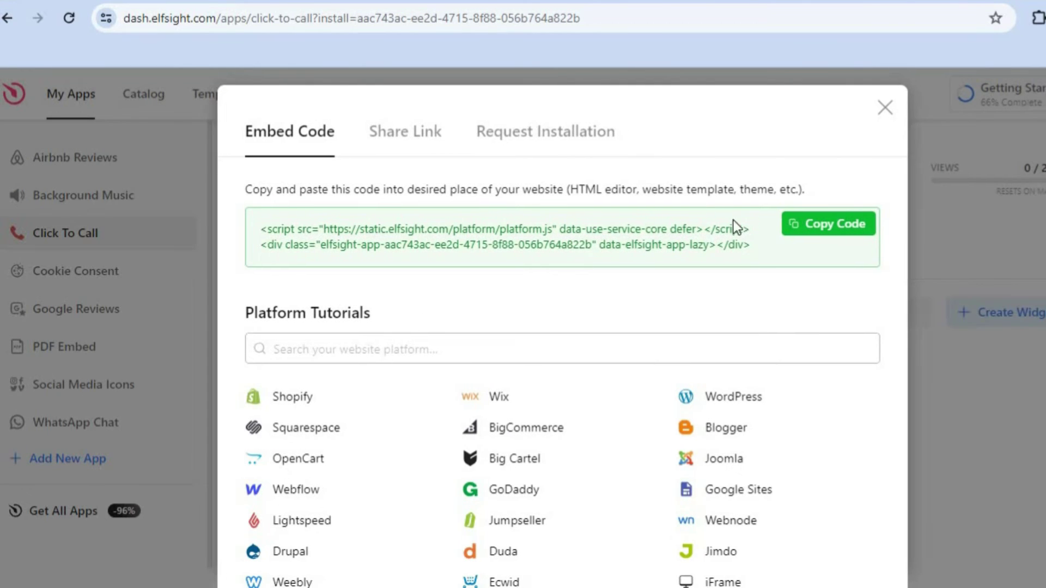
left_click(810, 234)
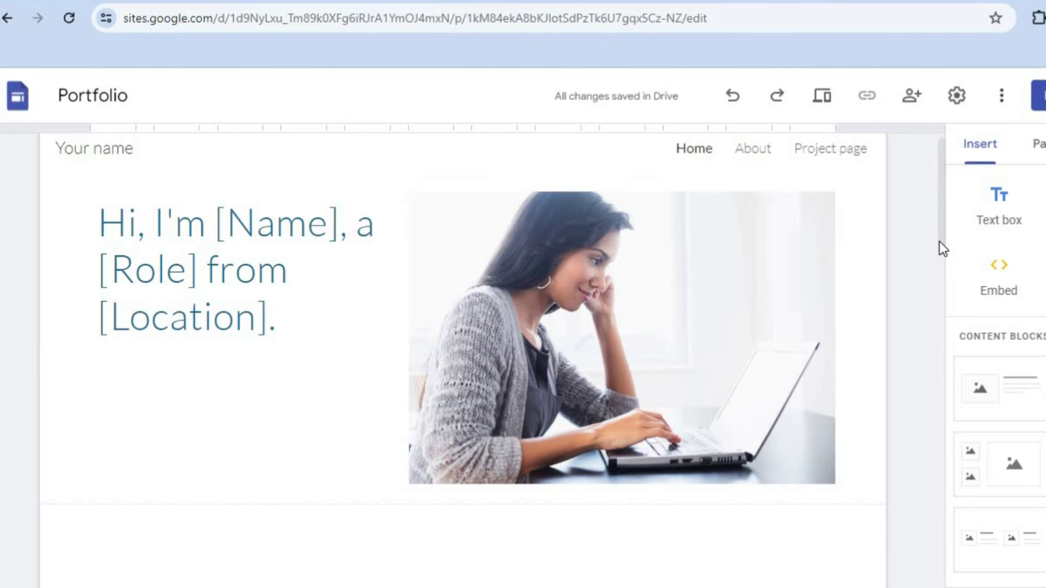
- Create an empty block above the Selected work heading on the Portfolio page
scroll(932, 299, "down", 10)
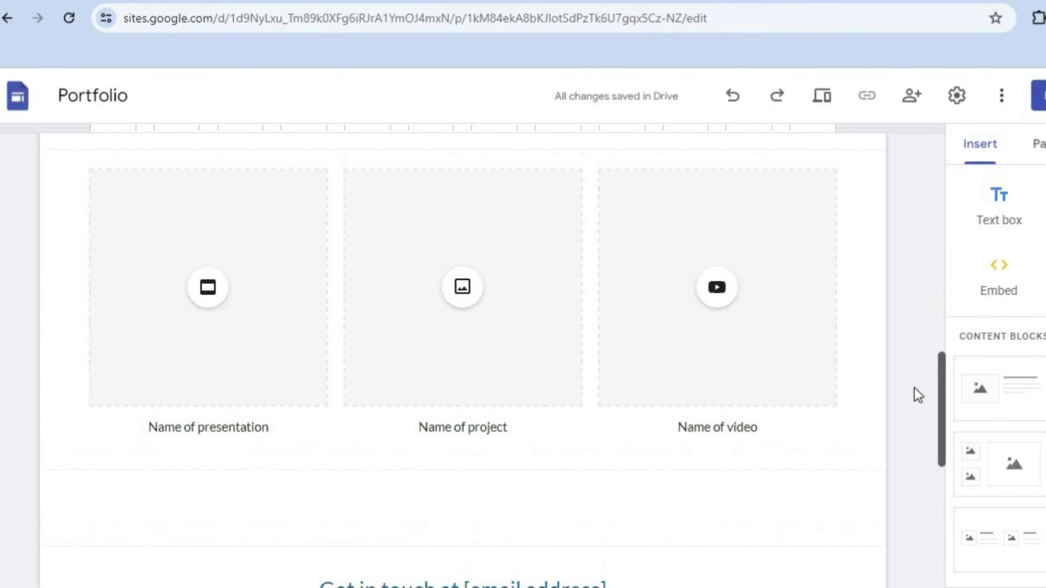
scroll(917, 296, "up", 5)
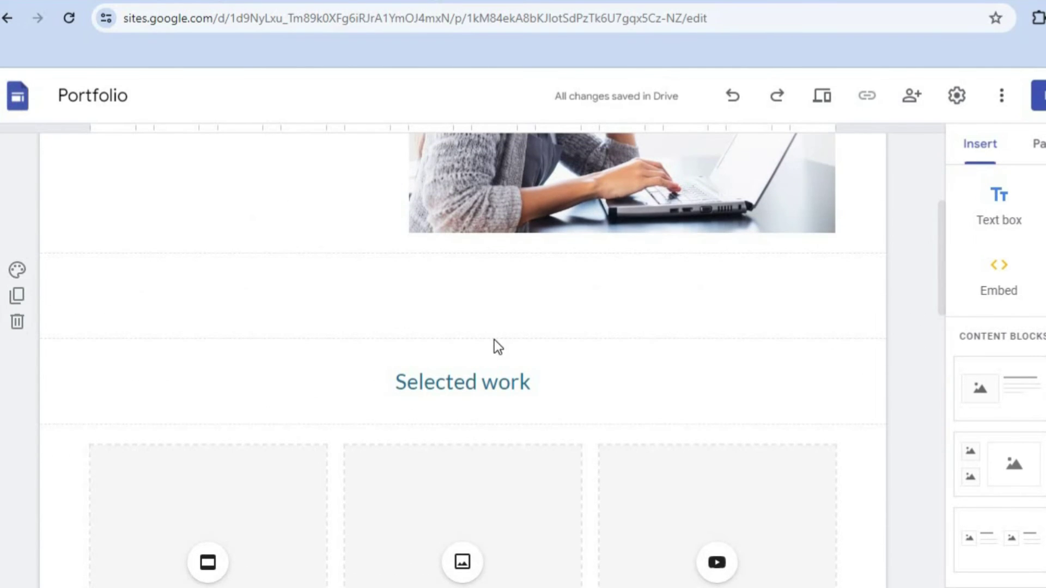
double_click(248, 294)
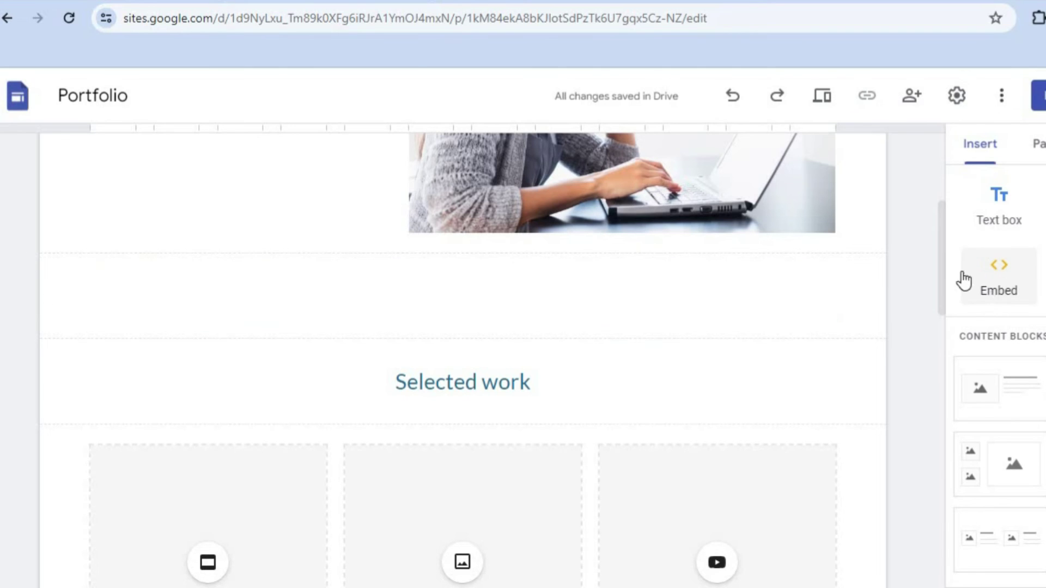
- Paste the Elfsight code as an Embed code block, preview the Call Us button, and confirm
left_click(998, 268)
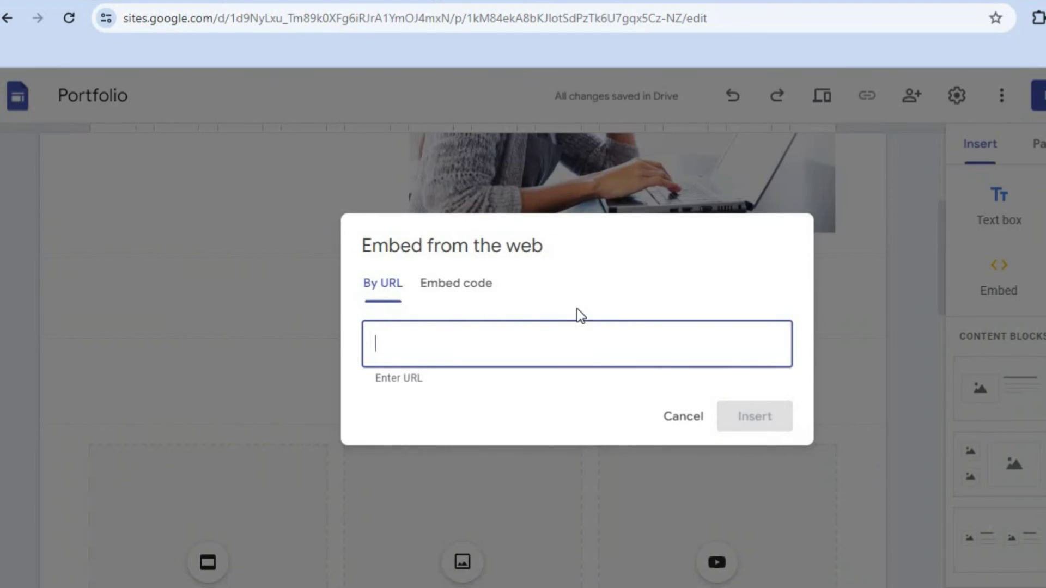
left_click(473, 290)
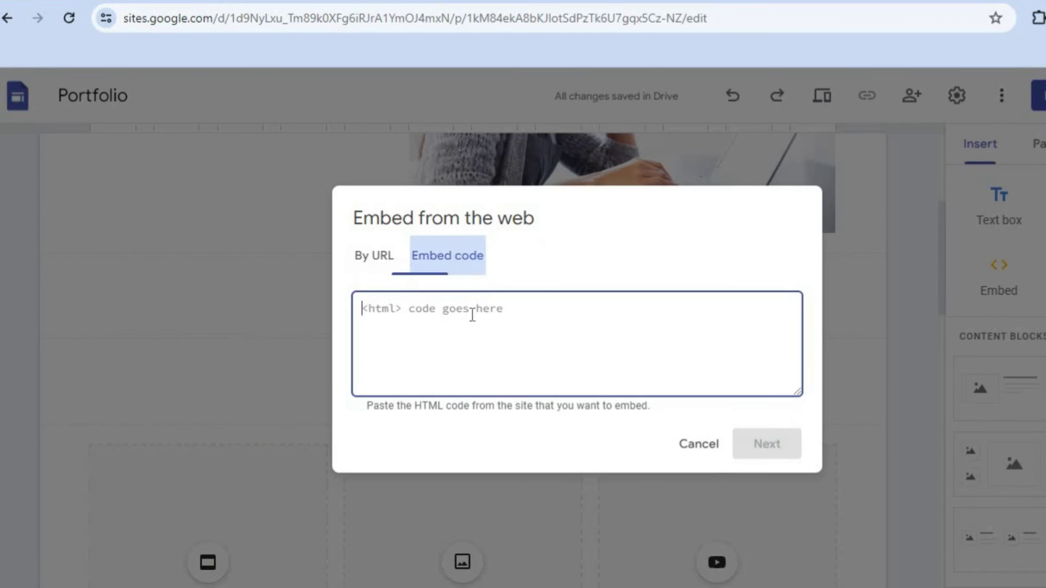
right_click(447, 314)
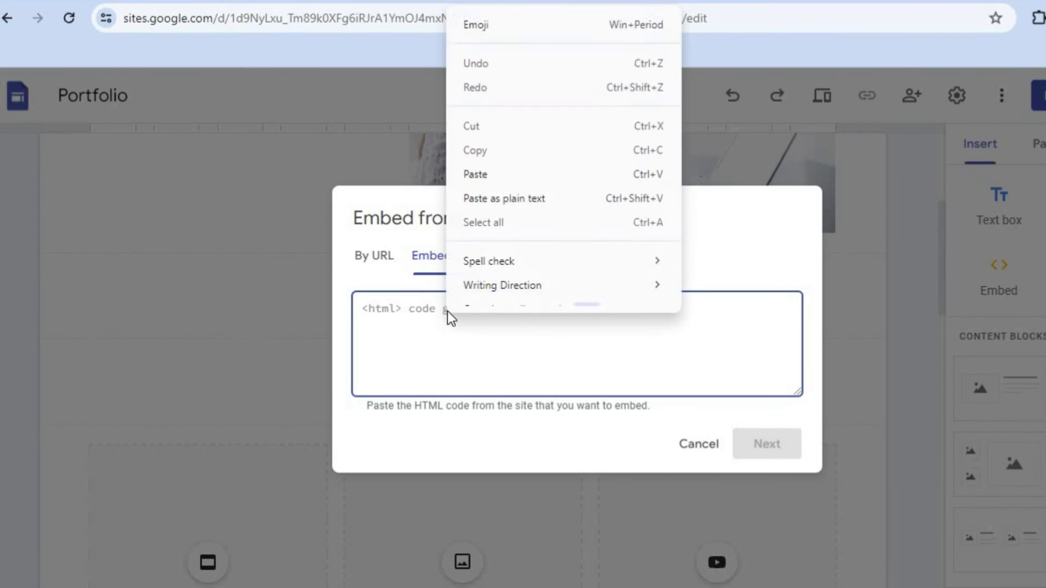
left_click(495, 179)
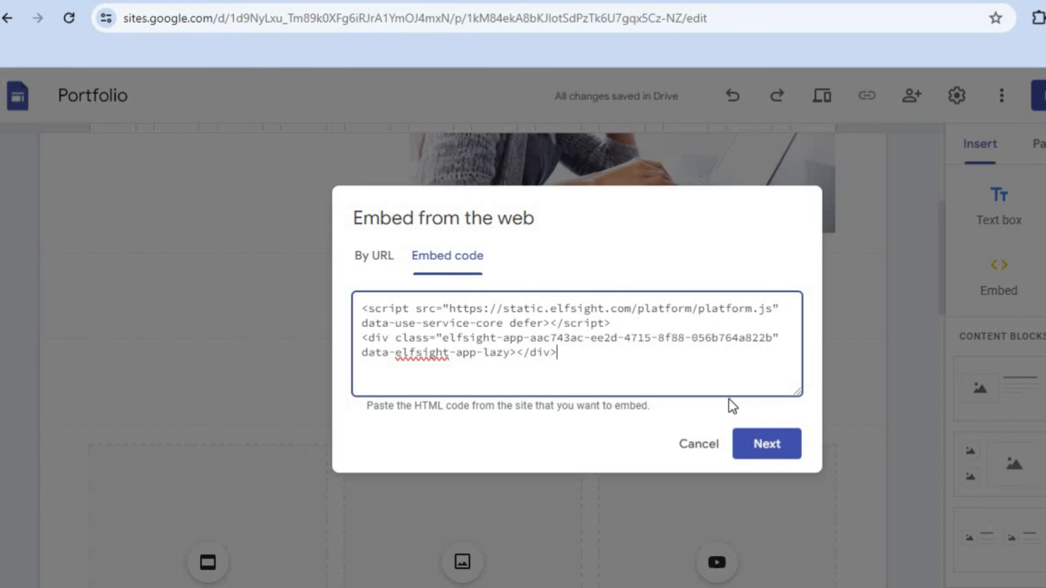
left_click(755, 445)
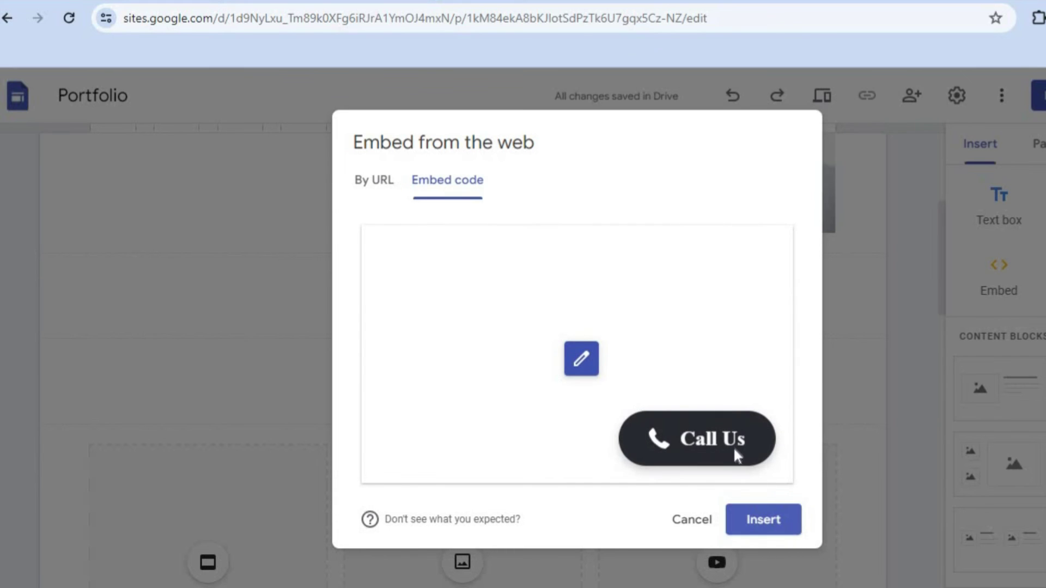
left_click(782, 526)
- Insert the Call Us embed and resize its block down to just fit the button
left_click(782, 525)
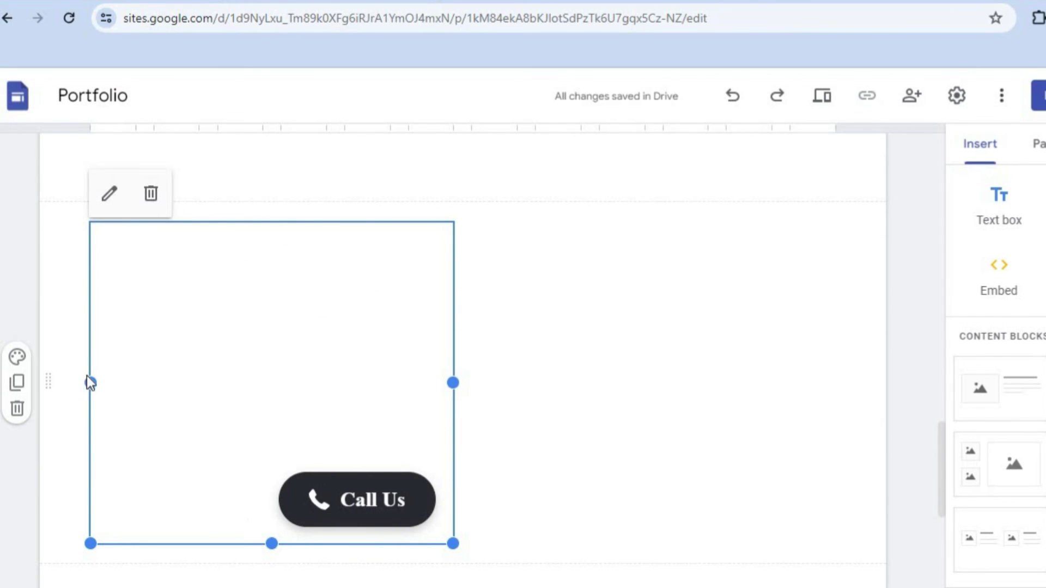
mouse_move(276, 544)
left_mouse_down()
mouse_move(158, 299)
mouse_move(105, 277)
mouse_move(200, 272)
left_mouse_up()
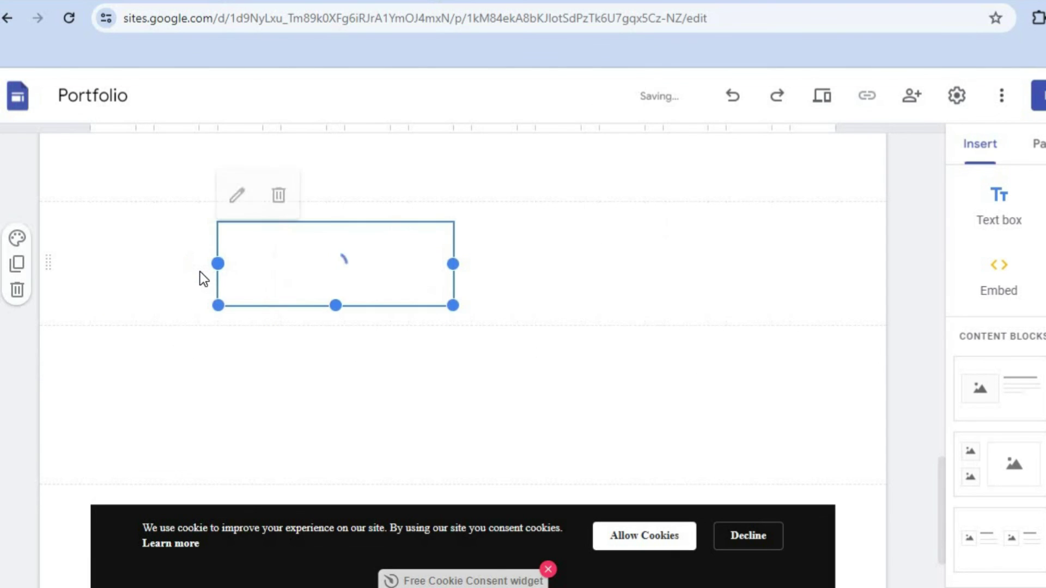